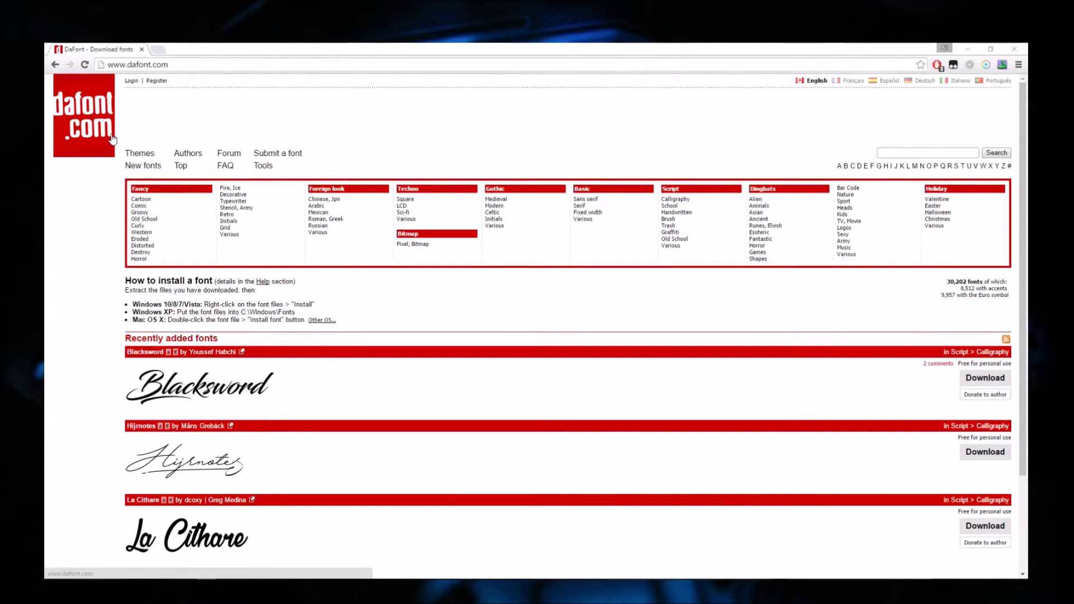
Search DaFont for 'aldo' and save the Aldo the Apache font zip to Downloads
left_click(907, 153)
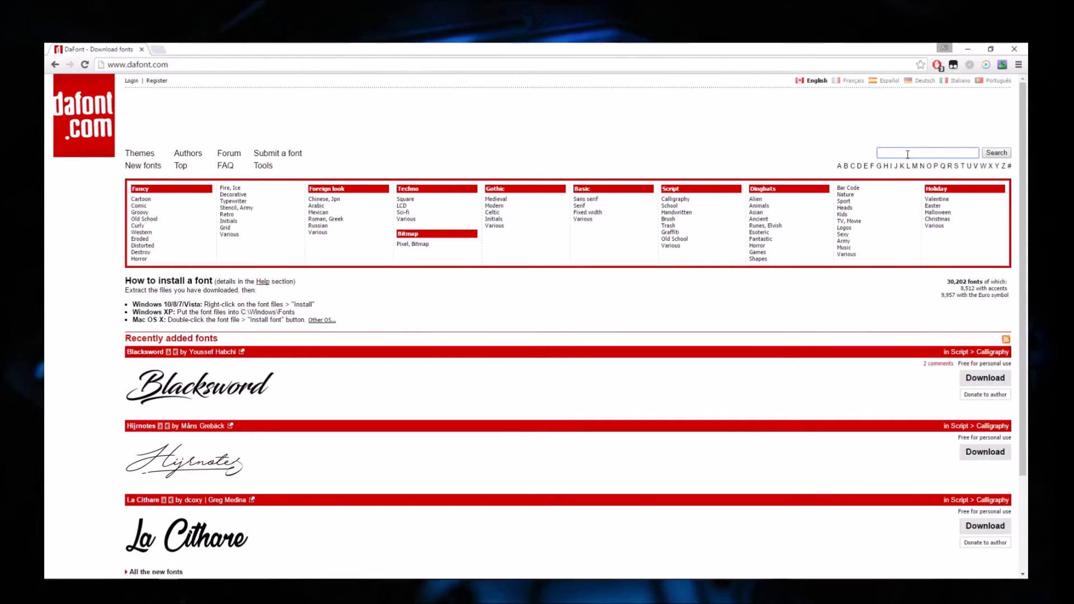
type("aldo")
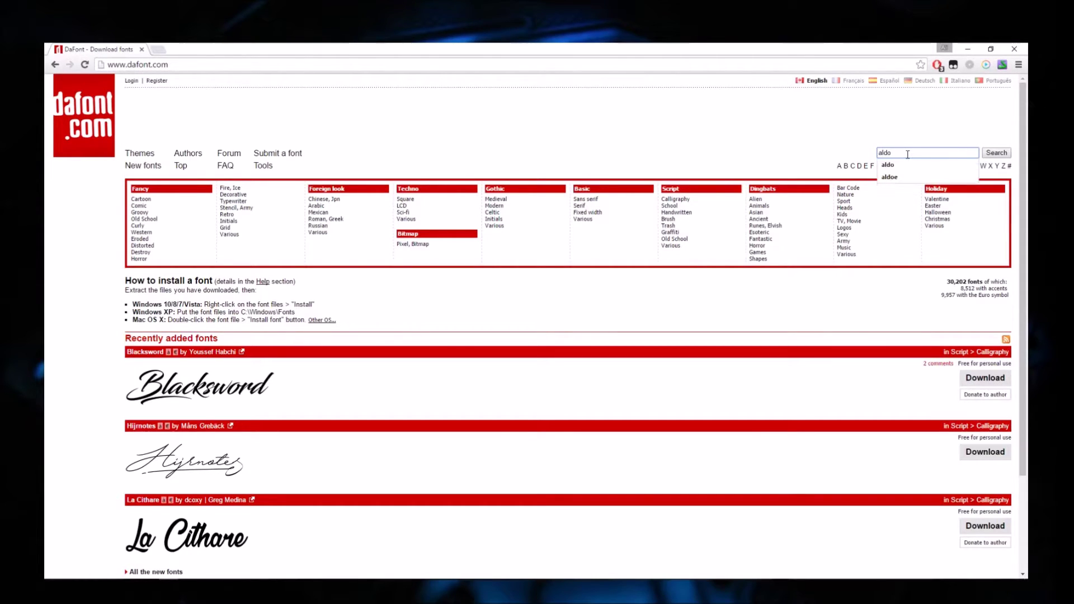
key("Return")
scroll(338, 239, "down", 2)
scroll(407, 329, "down", 2)
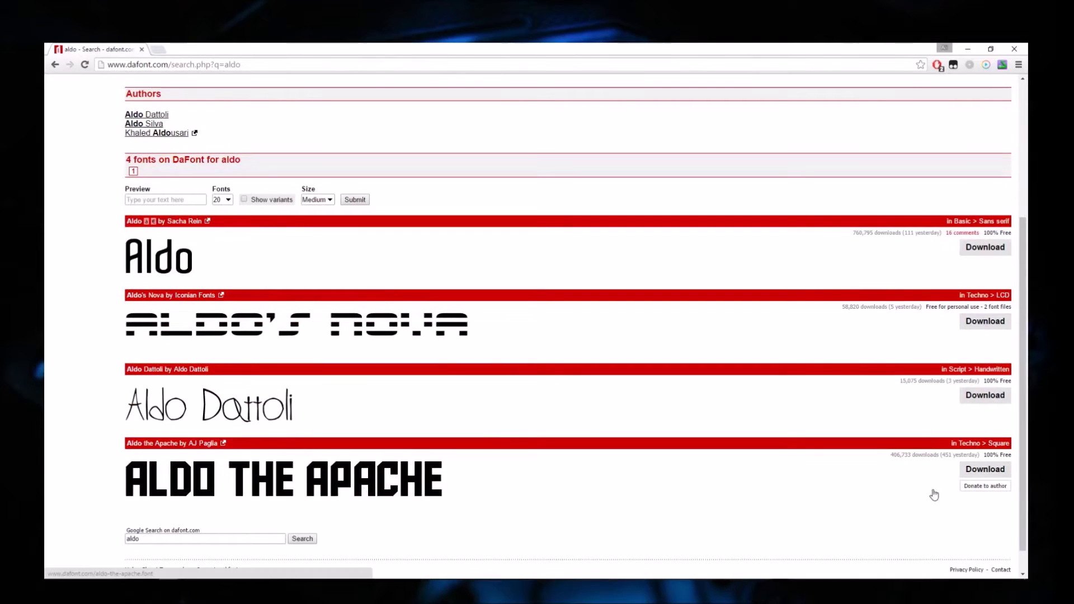
left_click(981, 476)
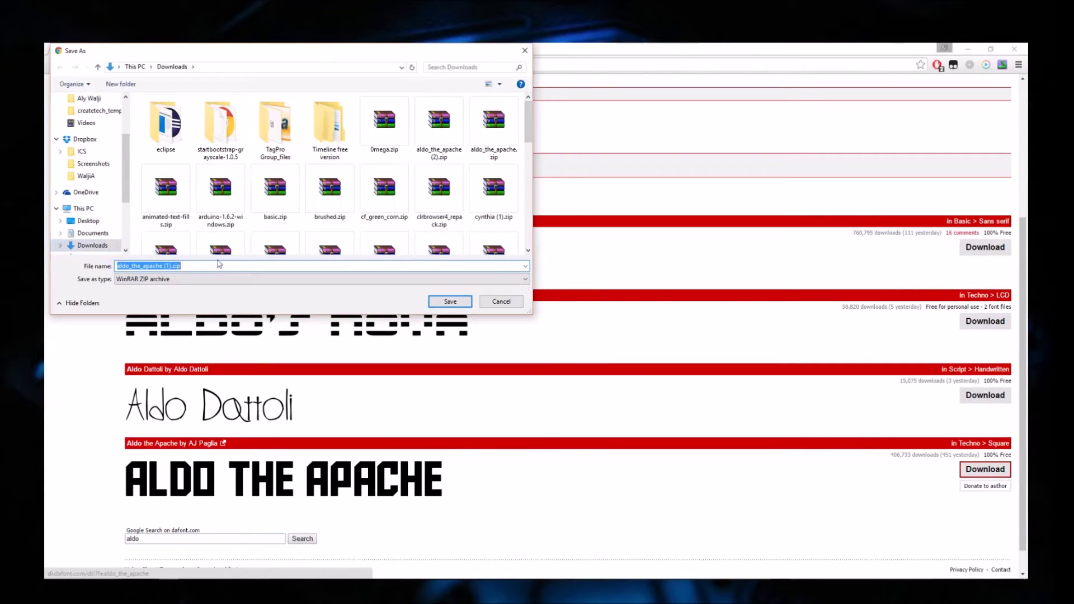
left_click(462, 304)
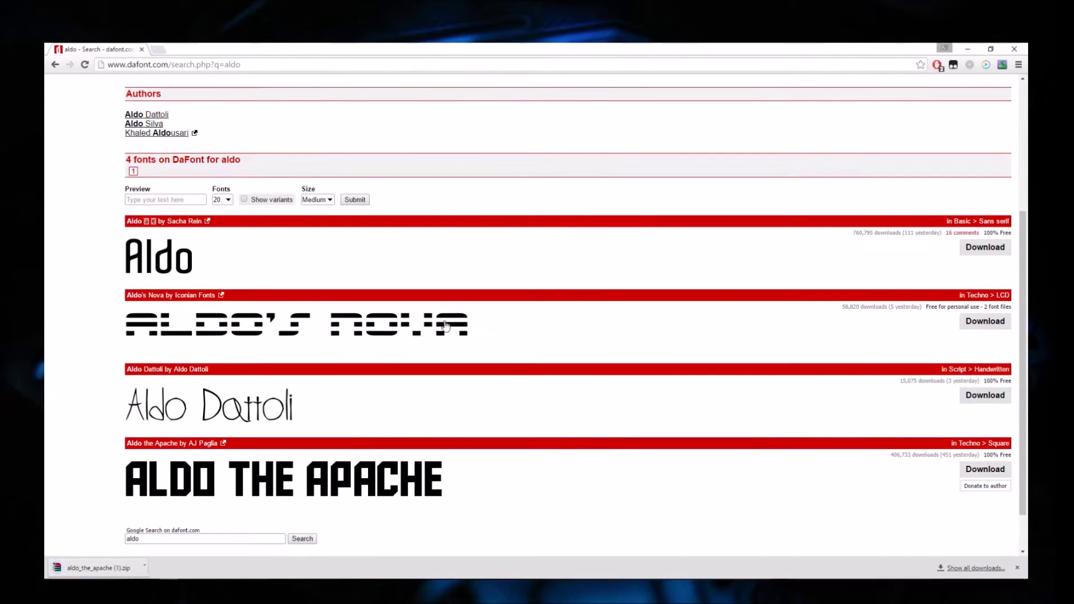
Open the Aldo the Apache zip in WinRAR, dismiss the licence reminder, and preview AldotheApache.ttf
left_click(90, 570)
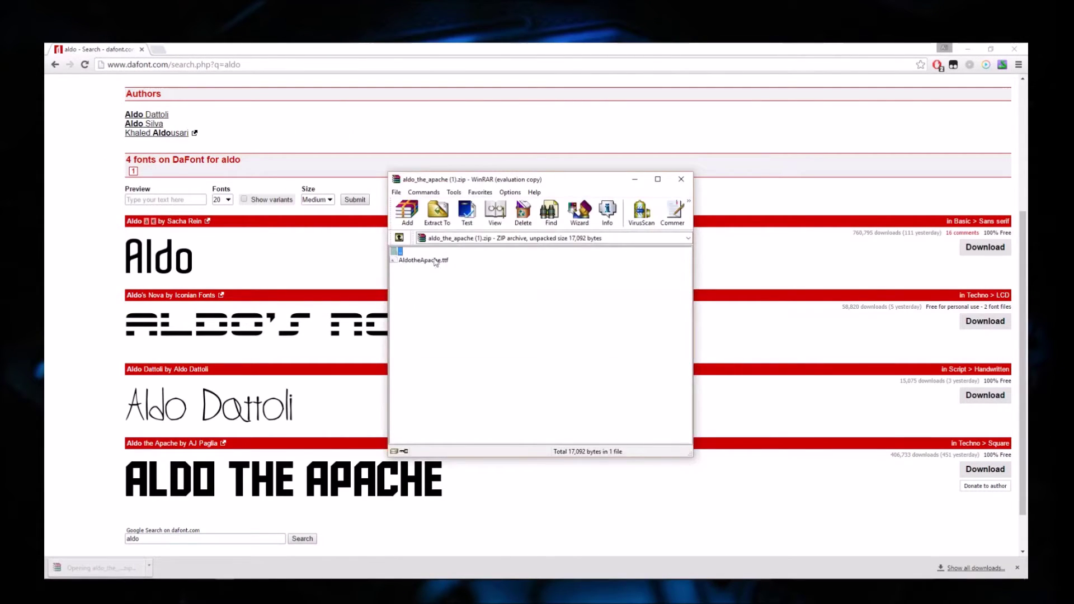
left_click(594, 322)
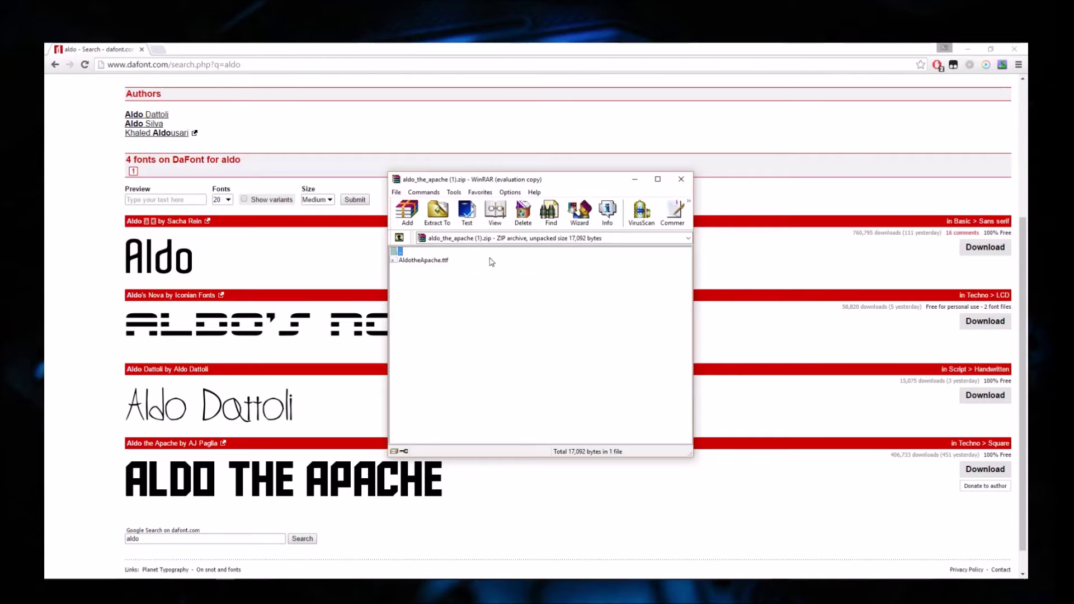
left_click(437, 261)
double_click(438, 261)
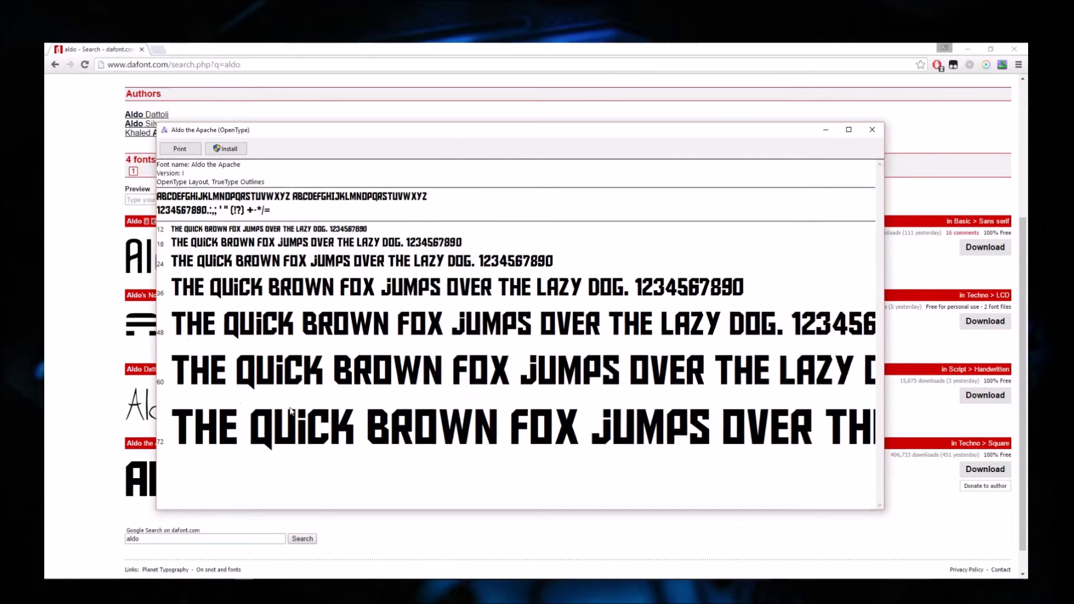
Install Aldo the Apache from the font viewer, agreeing to replace the existing copy
left_click(229, 150)
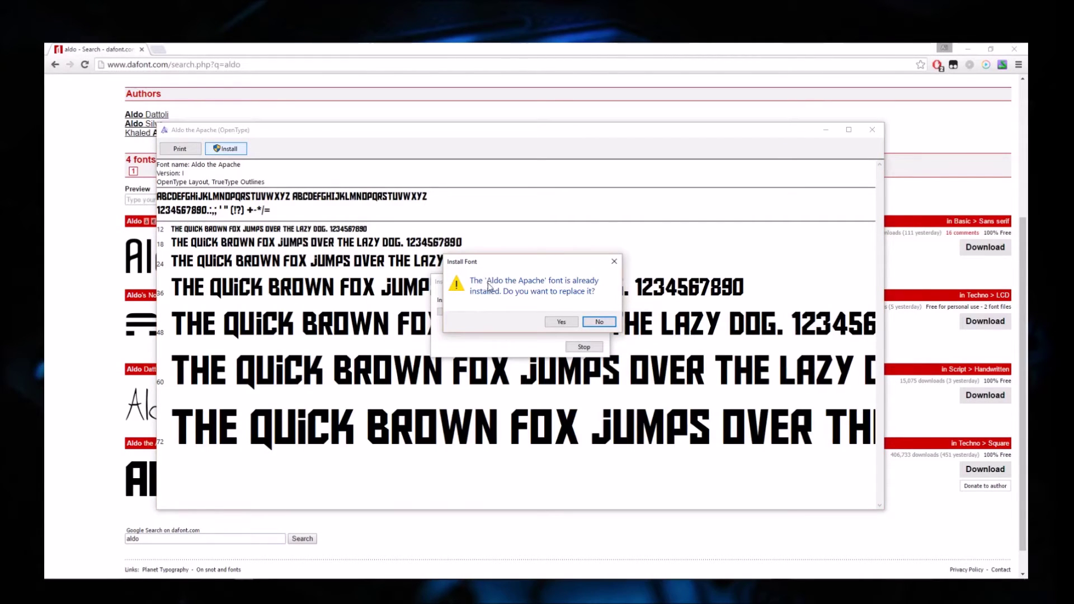
left_click(562, 323)
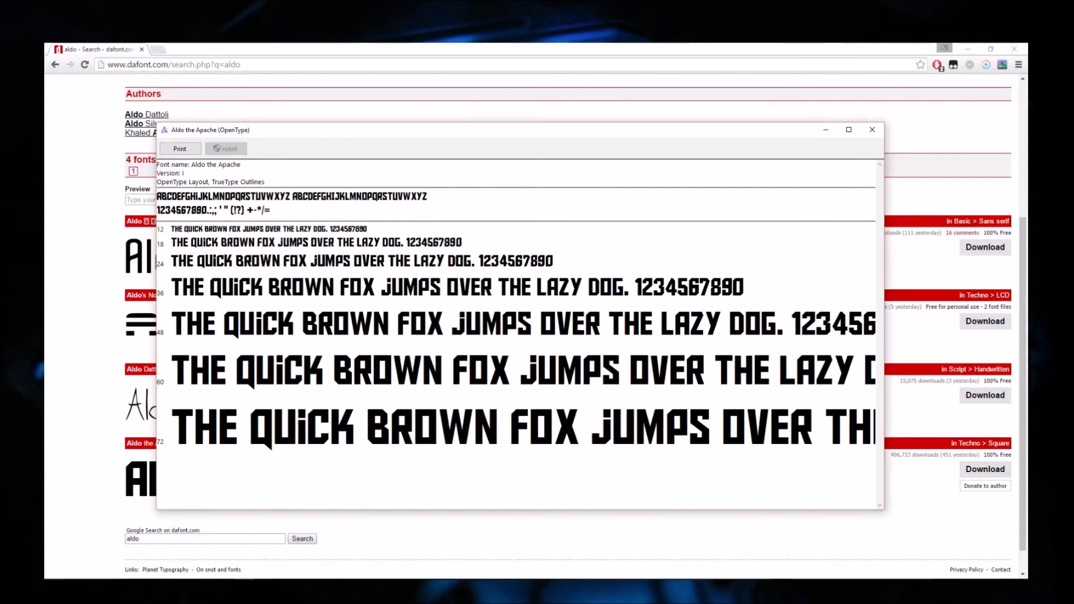
key("super")
Open the Fonts control panel via a 'fonts' search and select Aldo the Apache Regular
type("fonts")
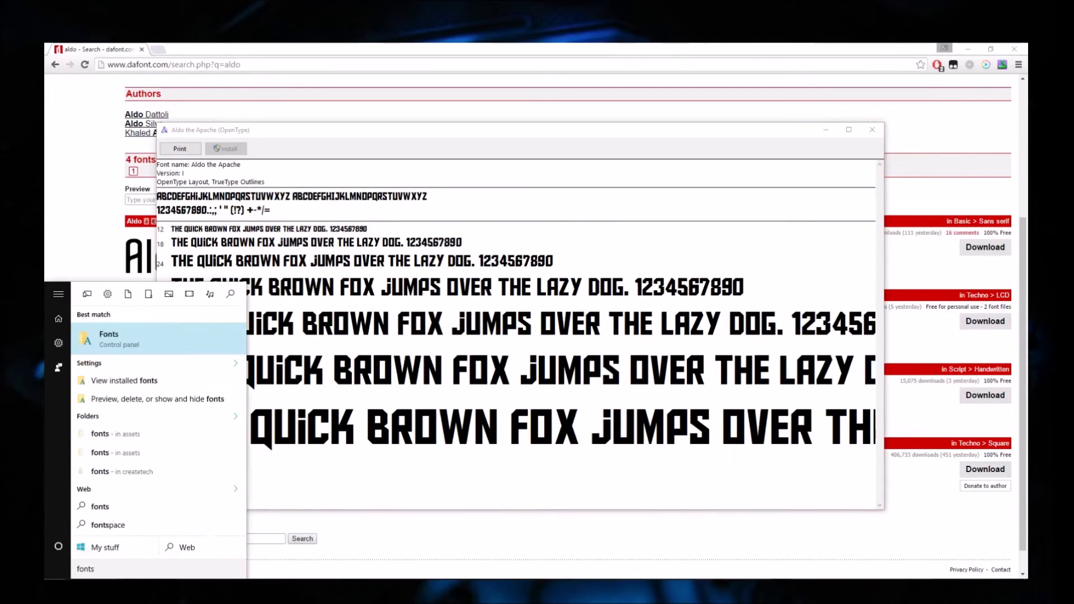
key("Return")
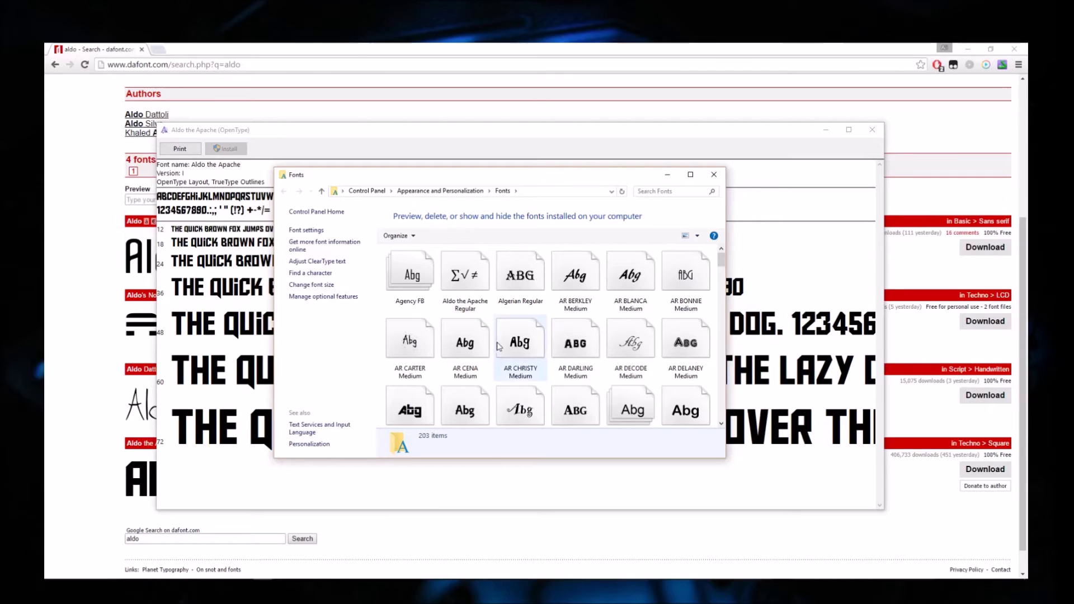
scroll(479, 295, "down", 1)
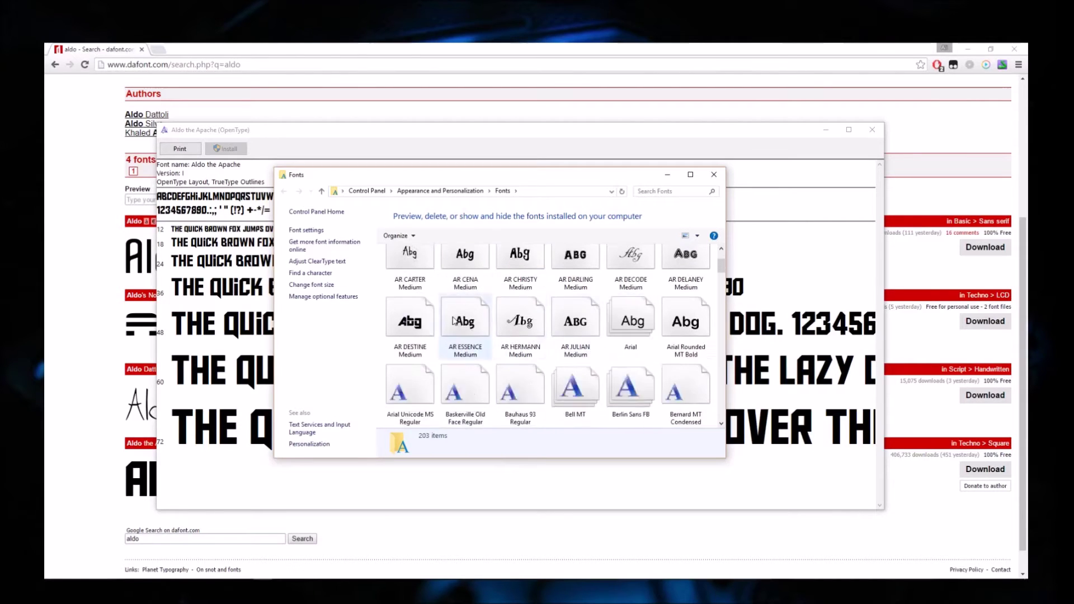
scroll(476, 303, "up", 1)
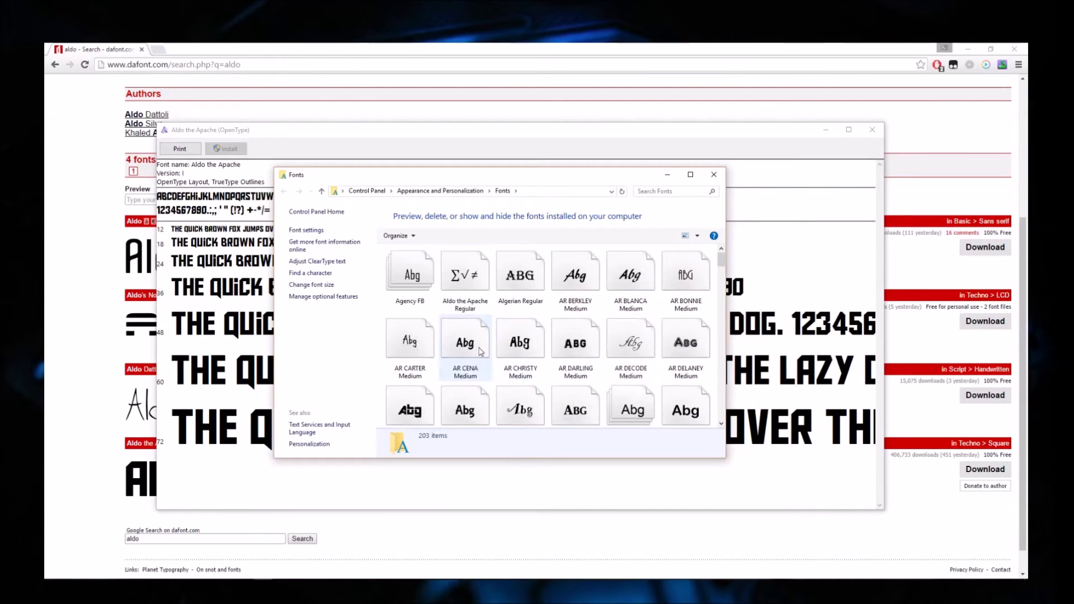
left_click(470, 278)
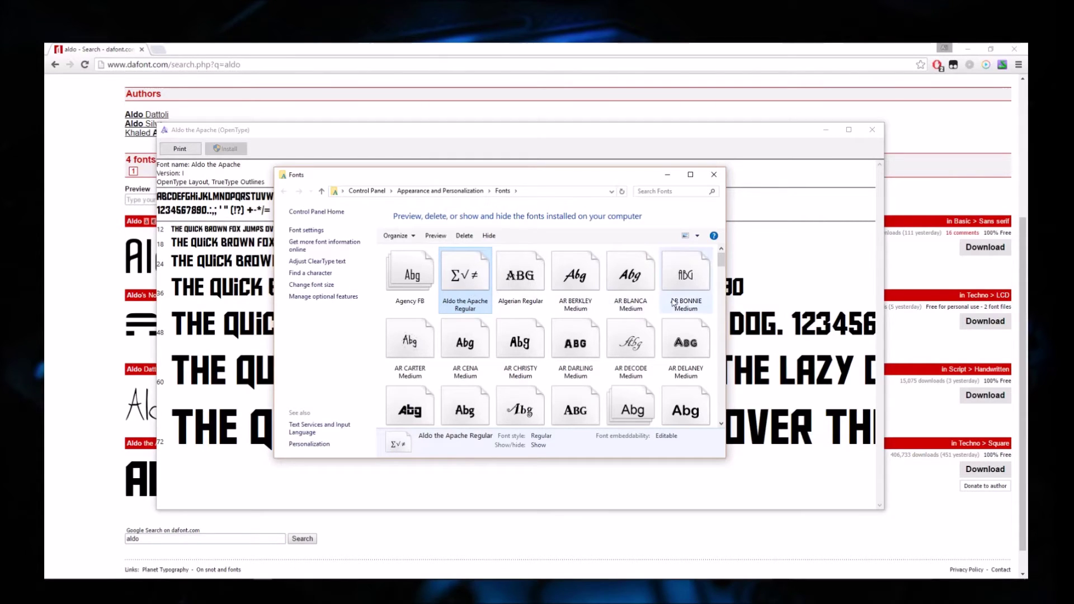
Close the Fonts, preview and WinRAR windows, then load pixlr.com/editor in the browser
left_click(714, 176)
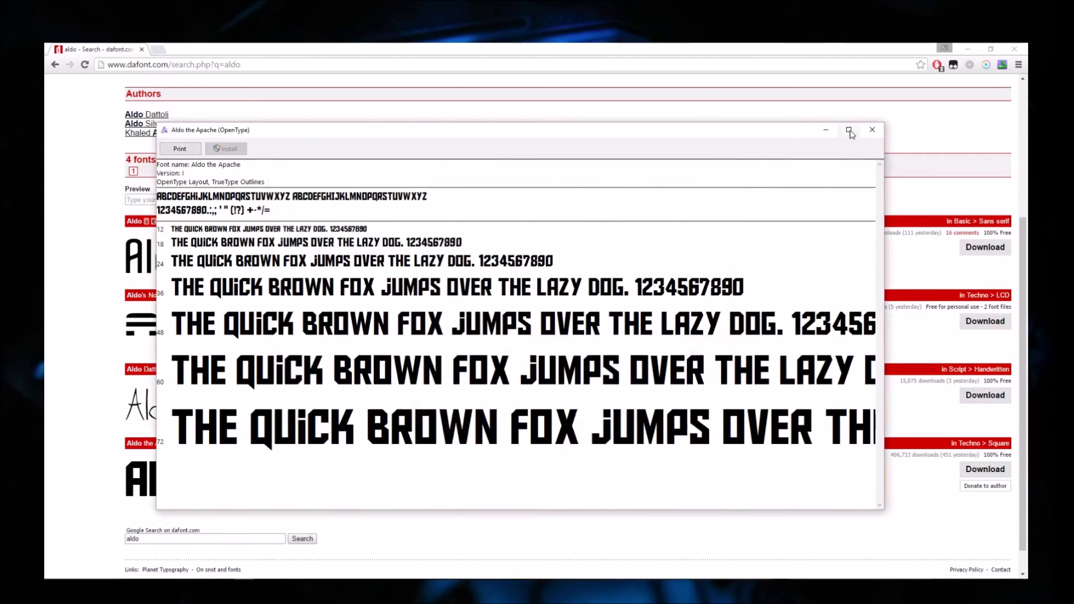
left_click(873, 129)
left_click(681, 179)
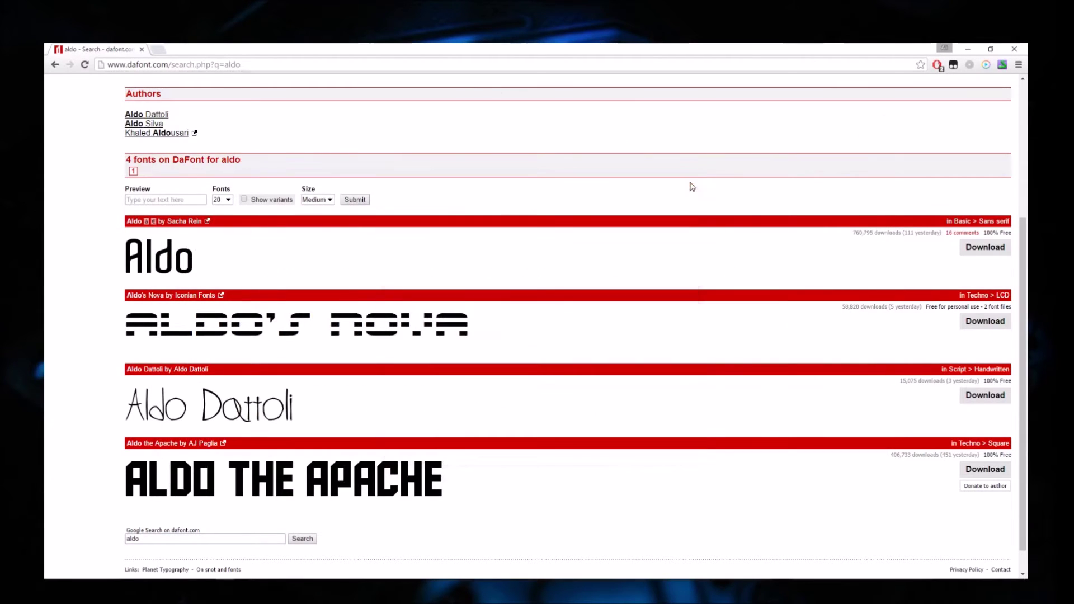
left_click(458, 65)
type("pixlr.c")
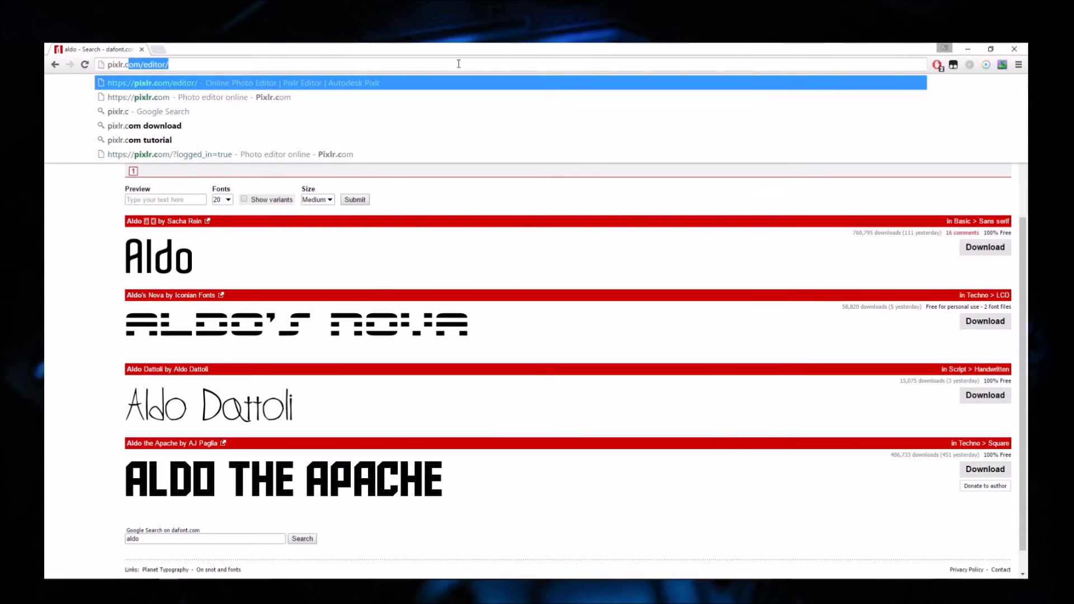
key("Return")
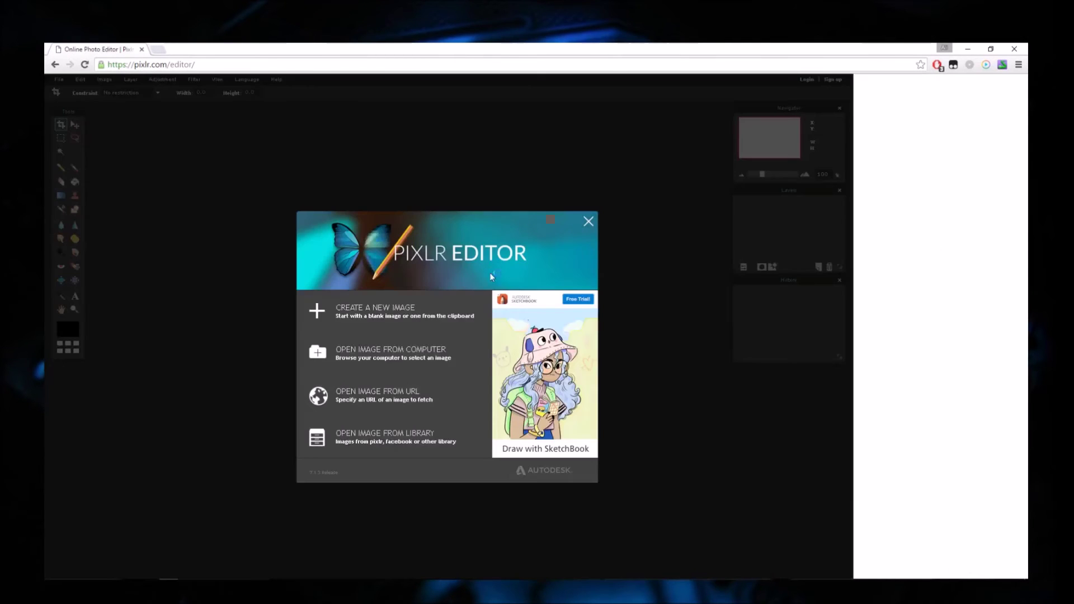
Create a new blank 800x600 image and place a text box on the canvas
left_click(435, 315)
left_click(488, 382)
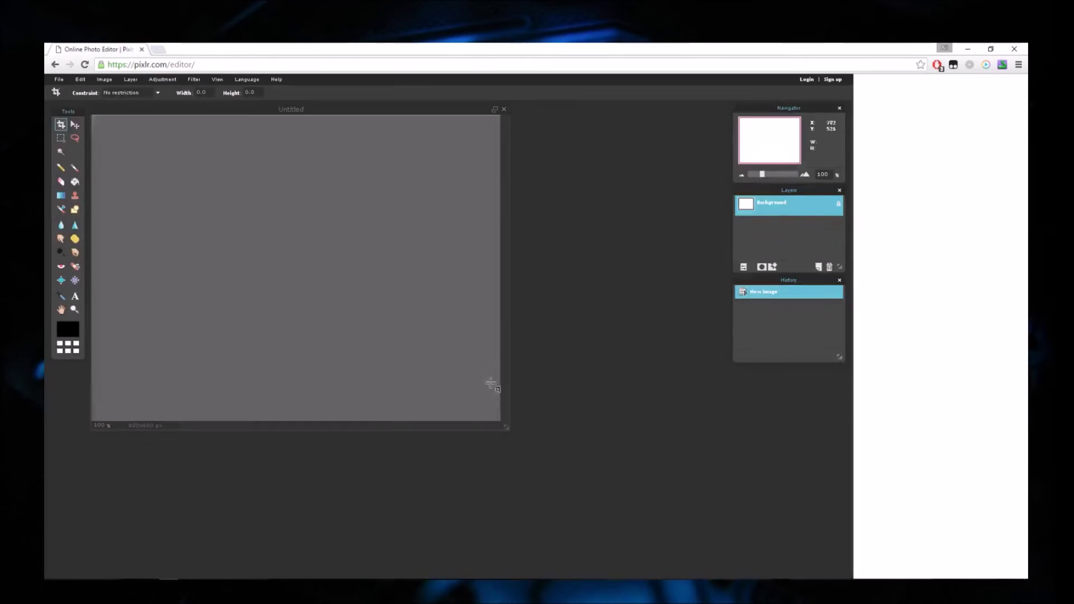
left_click(75, 296)
left_click(231, 232)
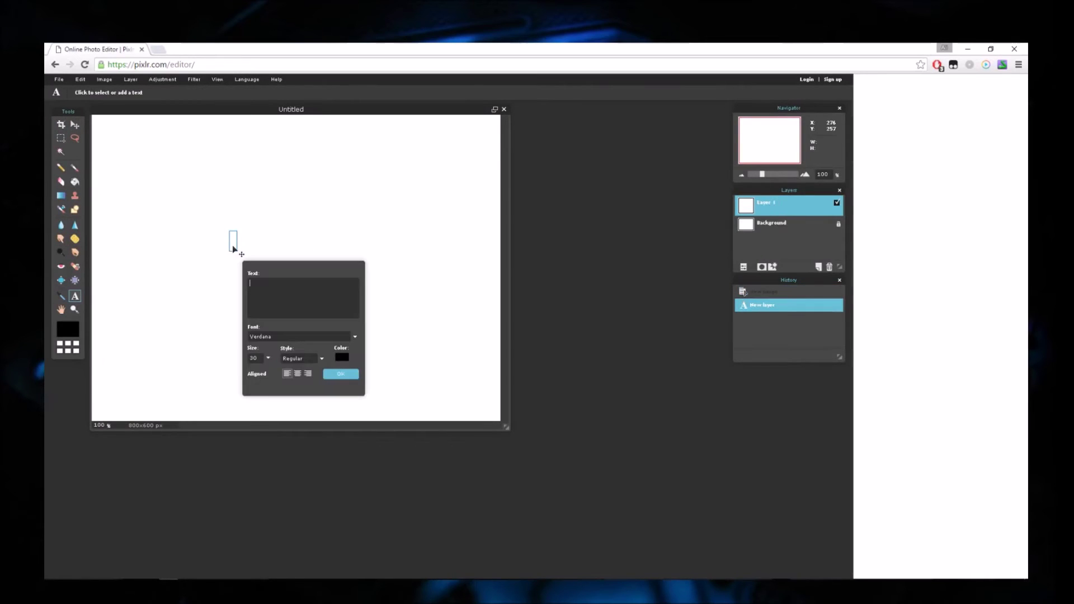
Type 'CREATETECH!' and 'SUBSCRIBE' on two lines in the text box
type("CREATETE")
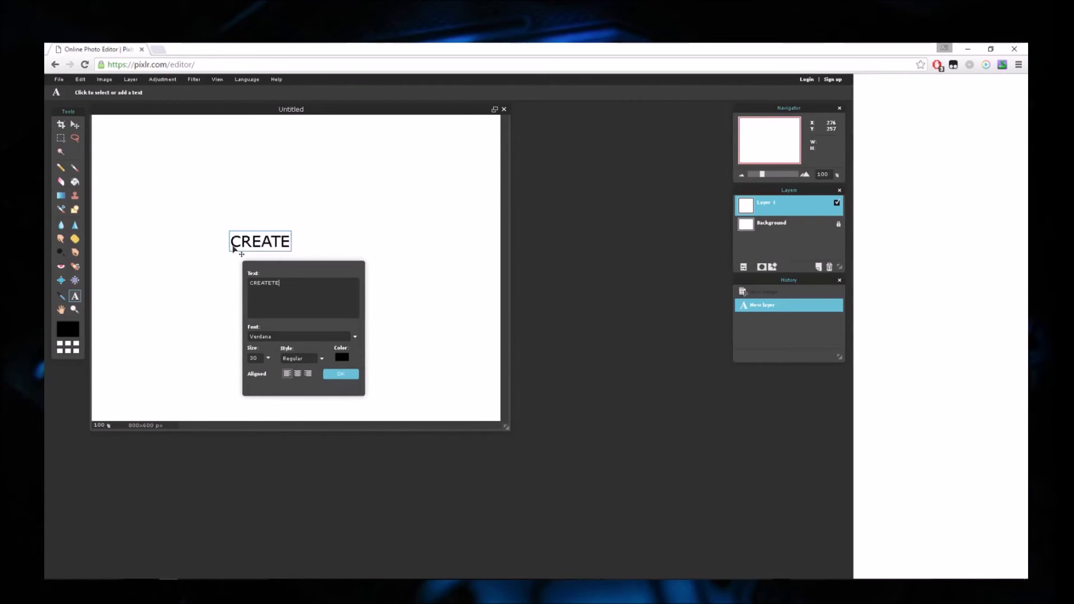
type("CH!")
key("Return")
type("SUBSCR")
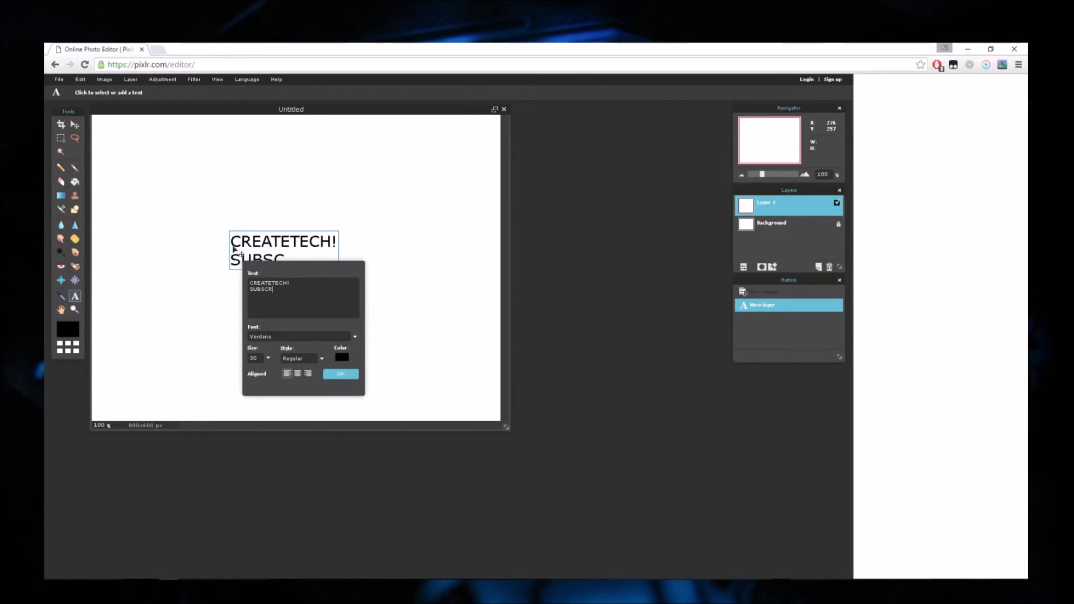
type("IBE!")
Set the text's font to Aldo the Apache and commit the text layer
left_click(305, 337)
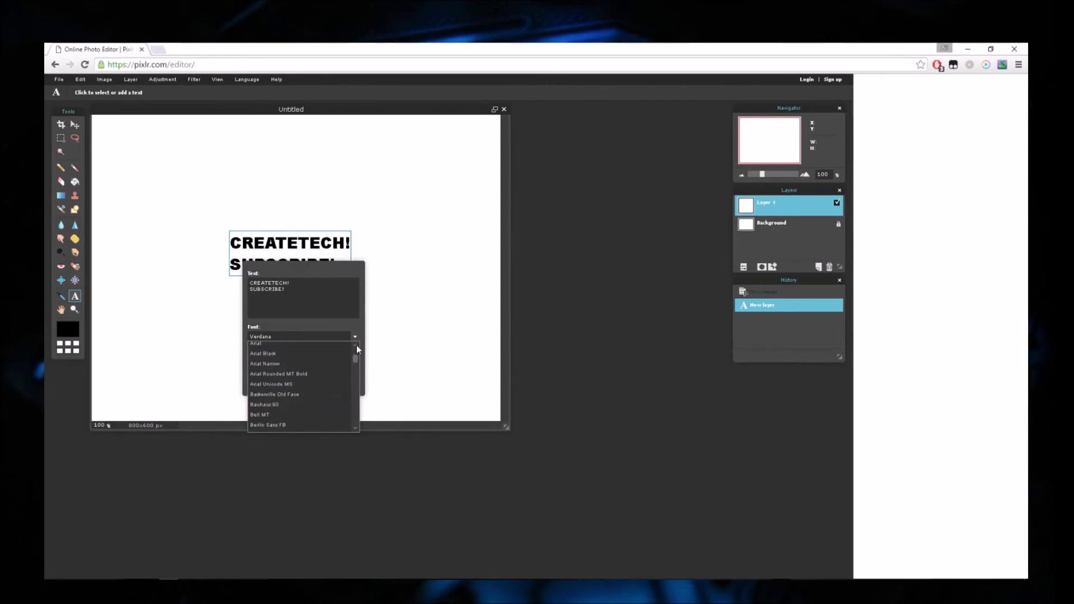
scroll(357, 347, "up", 3)
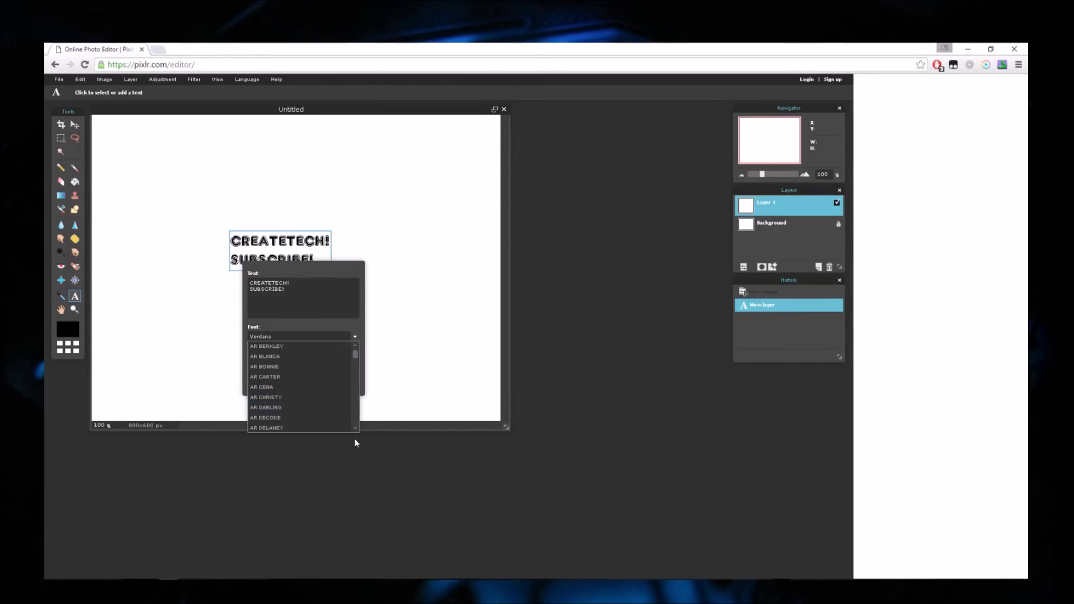
scroll(355, 428, "down", 3)
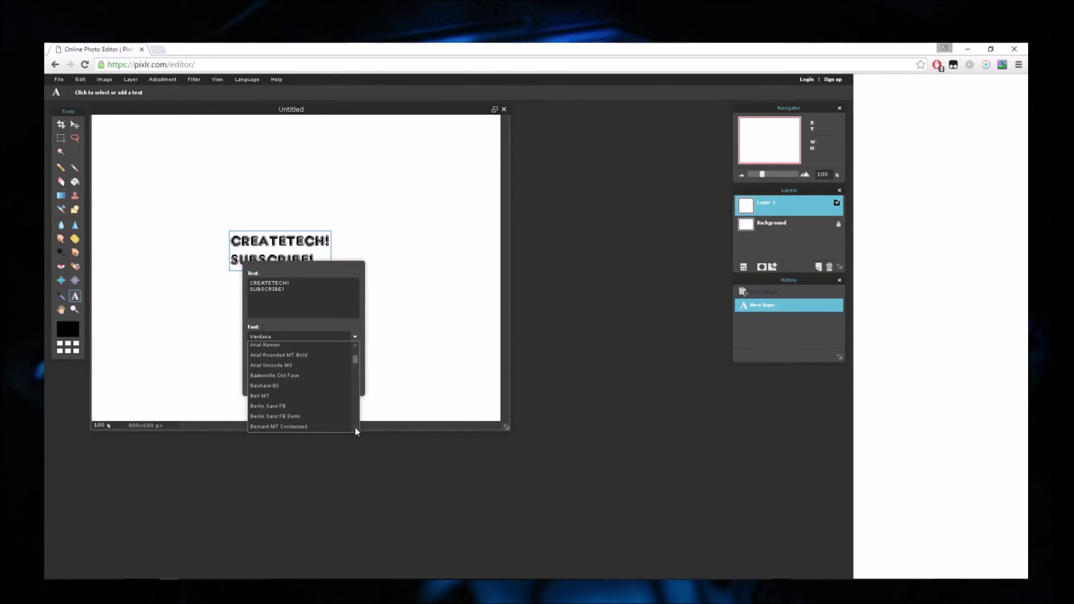
scroll(356, 361, "up", 2)
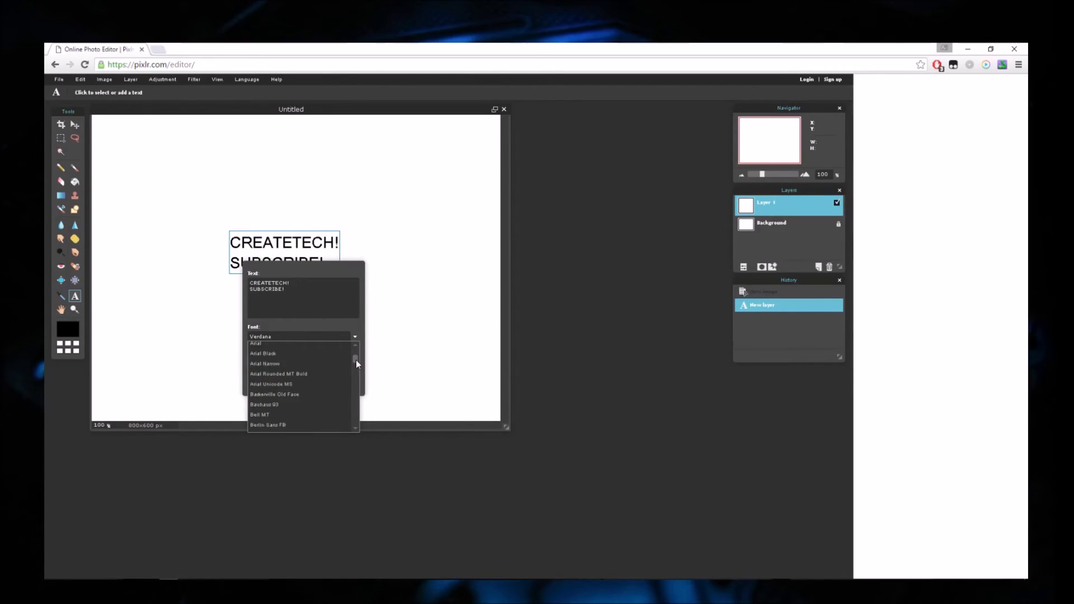
scroll(356, 360, "up", 2)
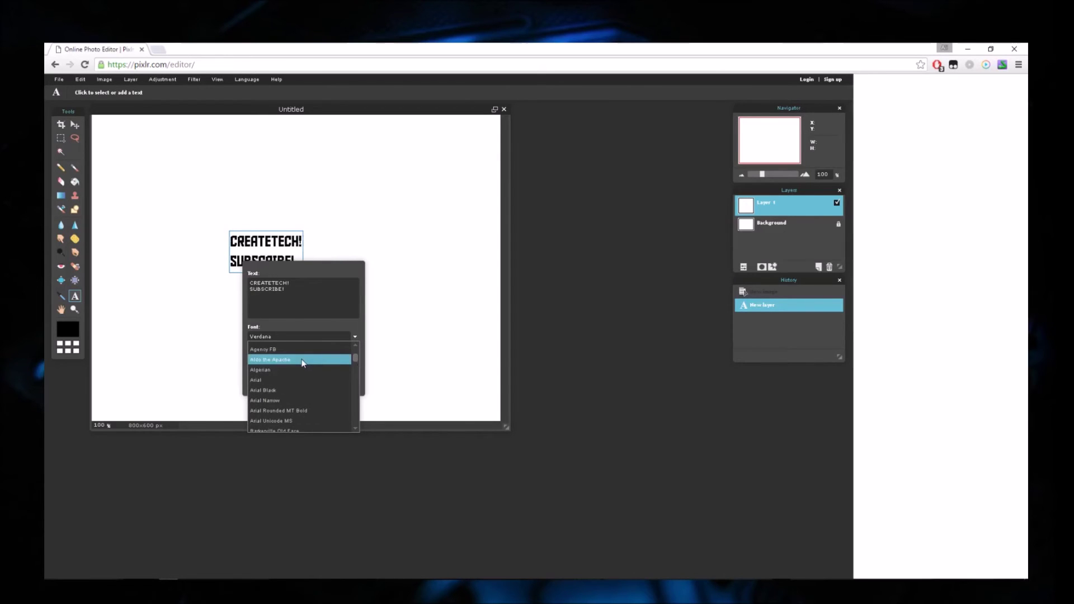
left_click(303, 361)
left_click(342, 375)
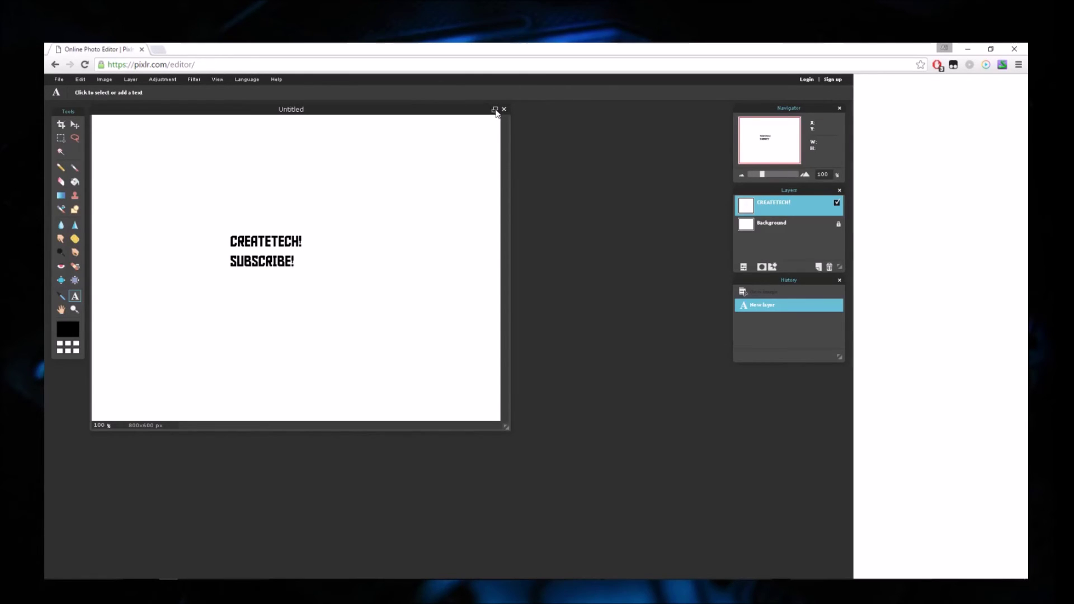
left_click(495, 109)
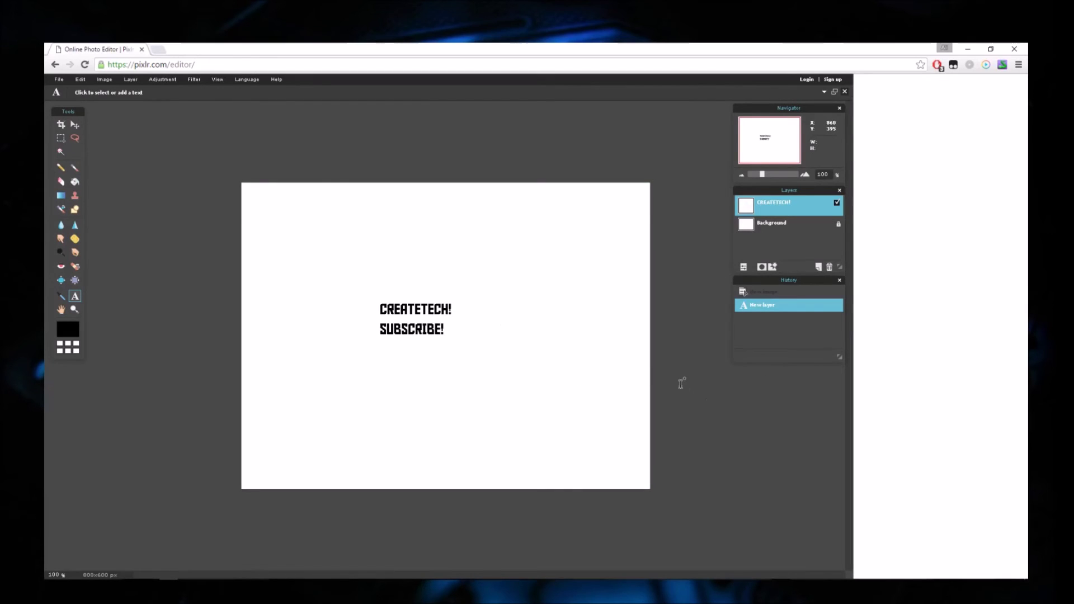
Zoom the browser in to inspect the CREATETECH! lettering, then zoom back to normal size
key("v")
key("ctrl+plus")
key("ctrl+plus")
key("ctrl+plus")
key("ctrl+plus")
key("ctrl+plus")
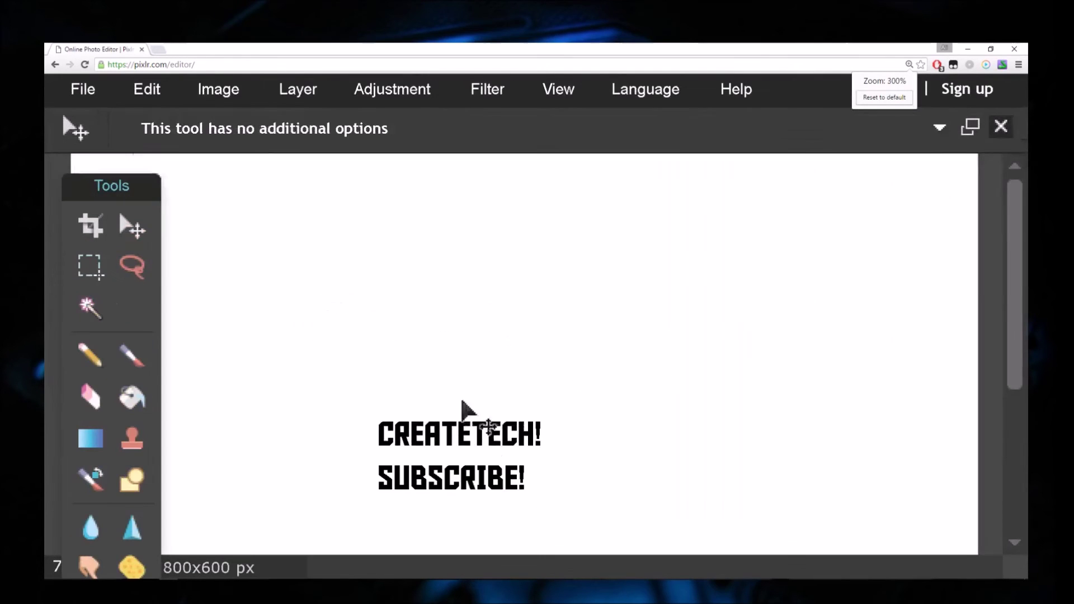
key("t")
scroll(580, 408, "up", 1)
scroll(559, 437, "up", 1)
scroll(529, 482, "up", 1)
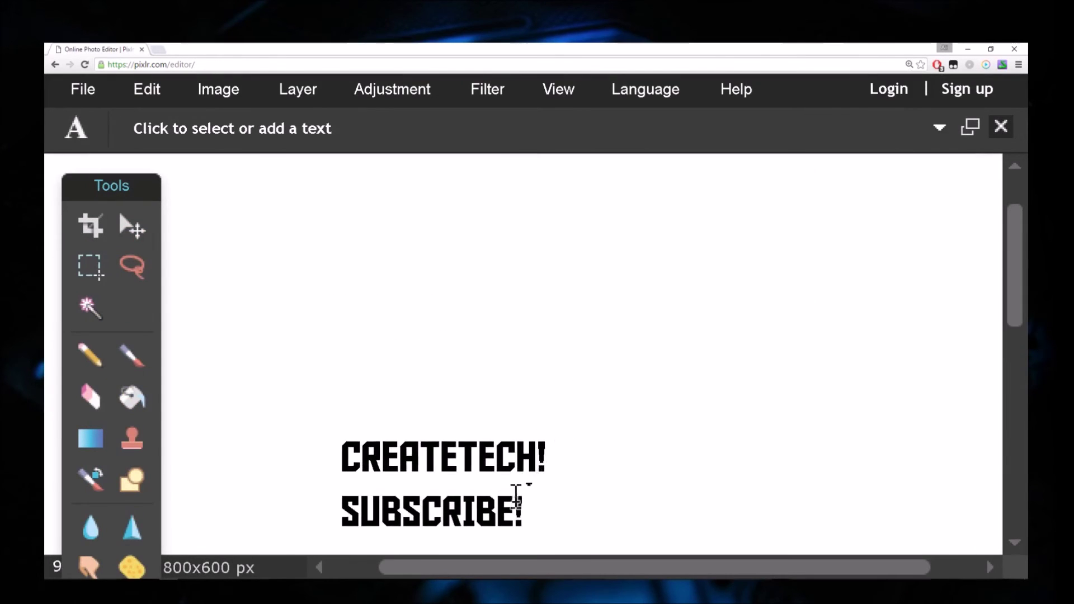
left_click_drag(1013, 283, 1012, 329)
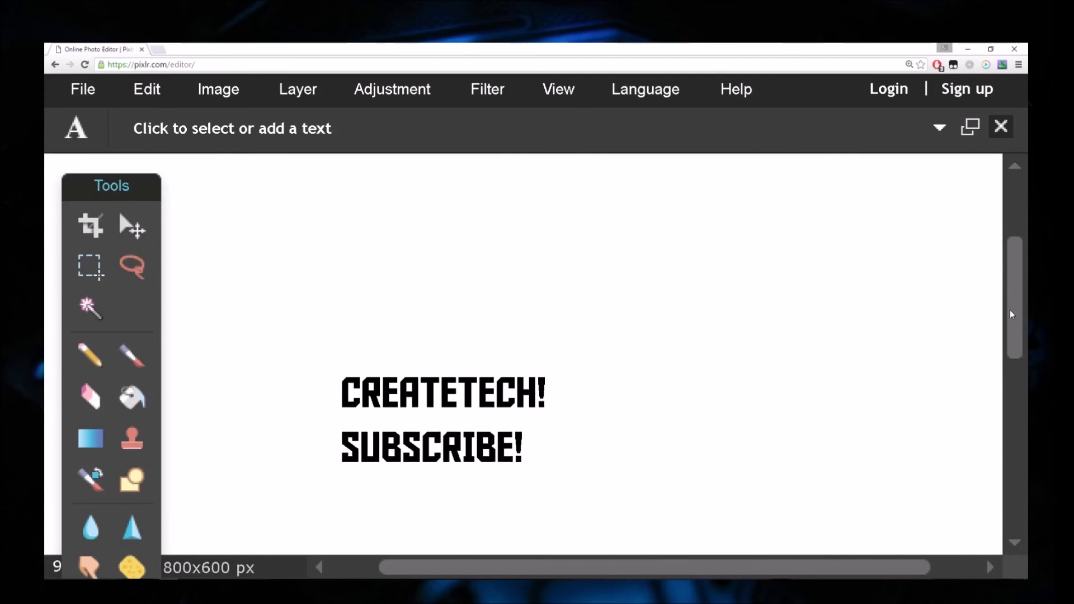
key("v")
key("ctrl+minus")
key("ctrl+minus")
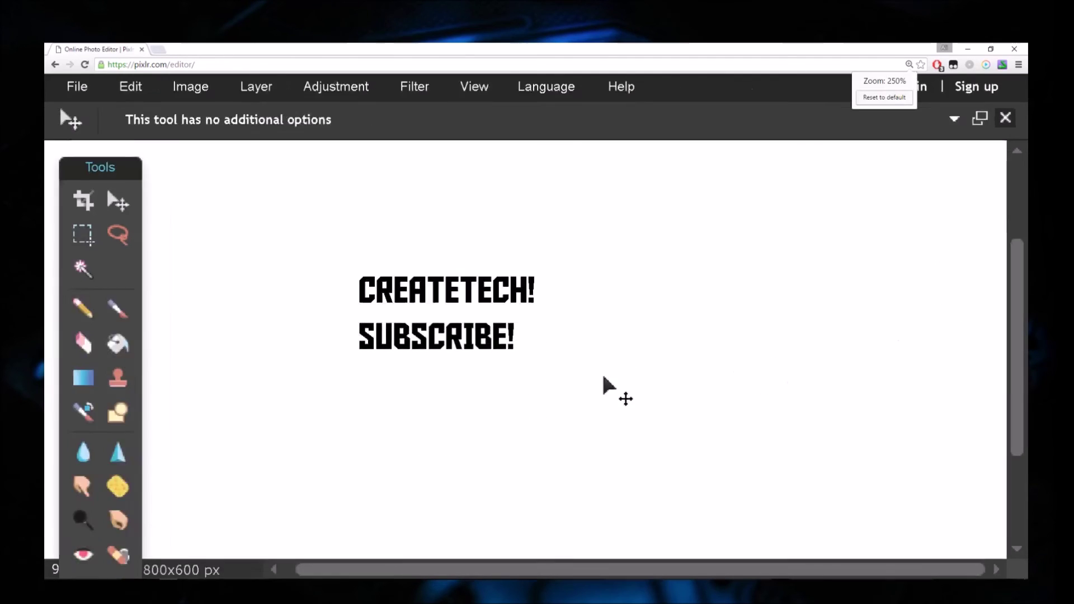
key("ctrl+minus")
key("ctrl+minus")
key("ctrl+minus")
key("ctrl+minus")
key("t")
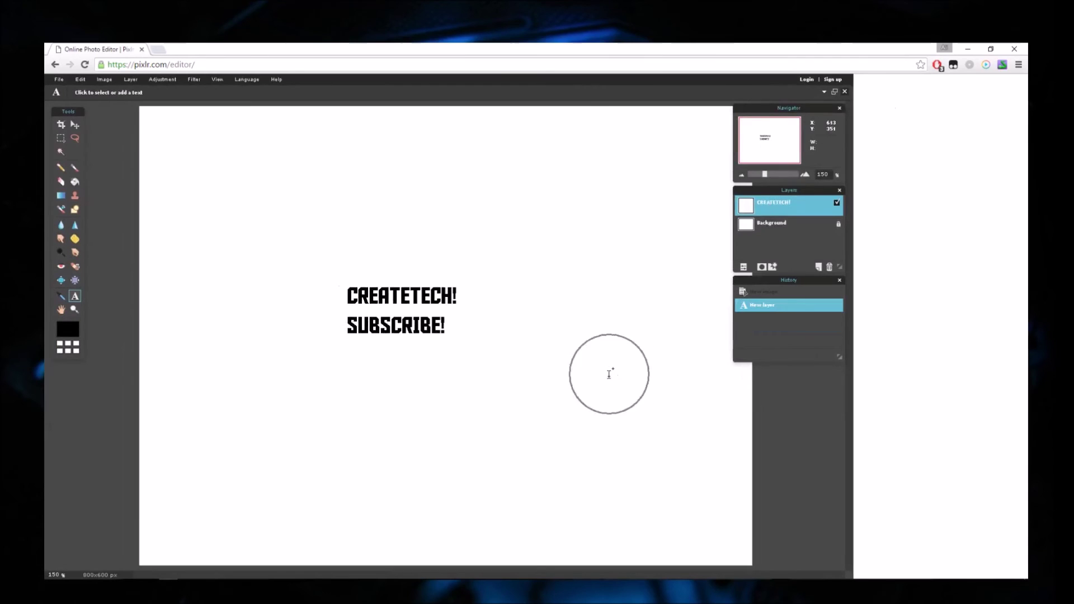